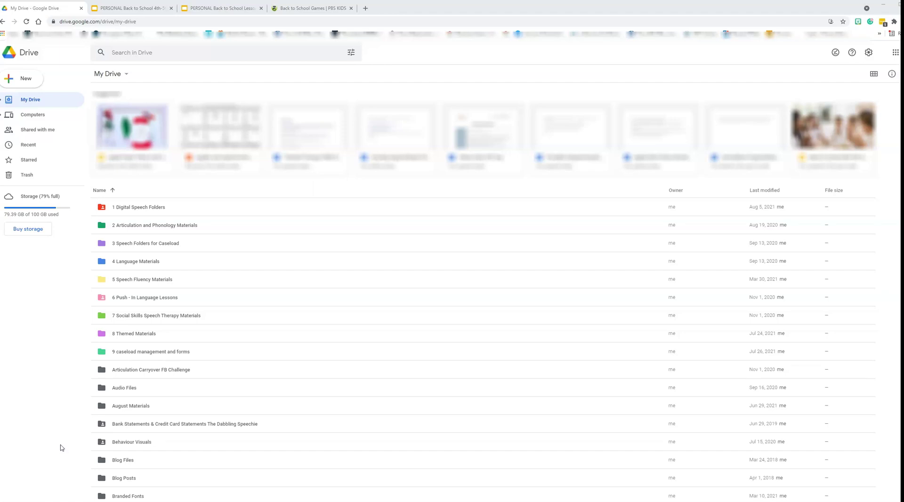
From My Drive, open 8 Themed Materials, look inside Fall Themed Activities, then return to 8 Themed Materials.
{"action": "left_click", "coordinate": [236, 10]}
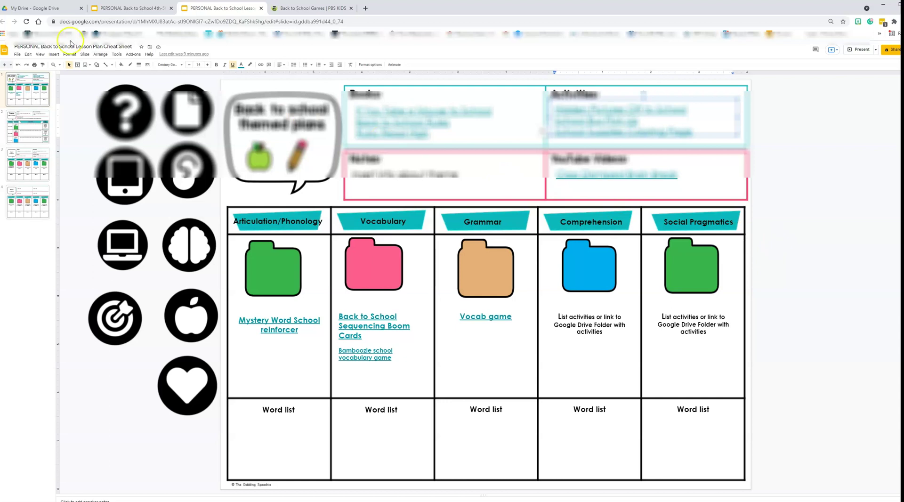
{"action": "left_click", "coordinate": [31, 8]}
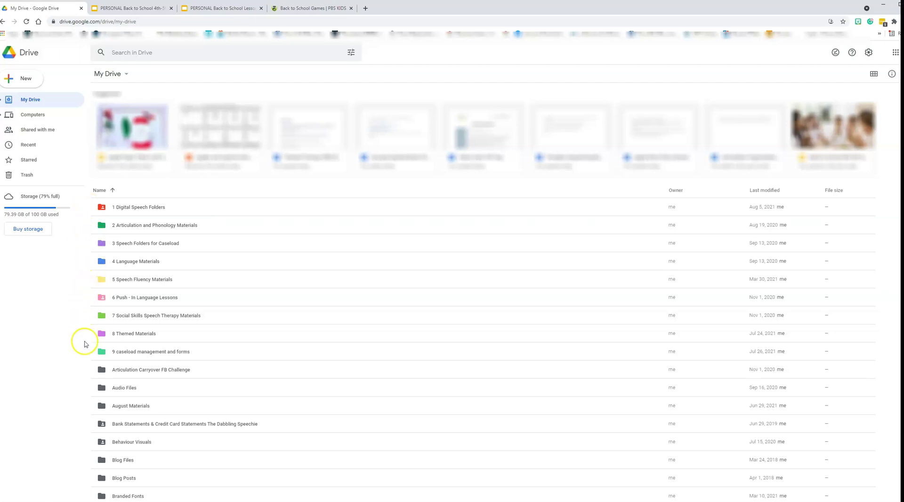
{"action": "double_click", "coordinate": [145, 335]}
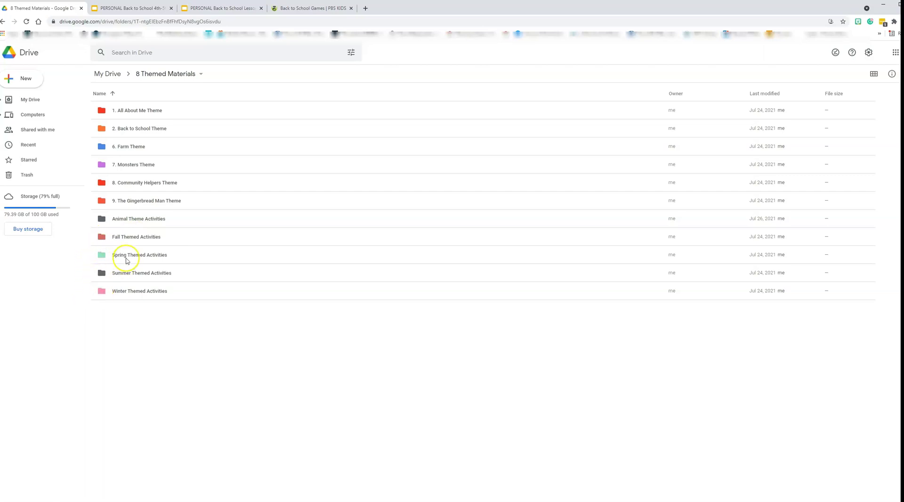
{"action": "double_click", "coordinate": [136, 239]}
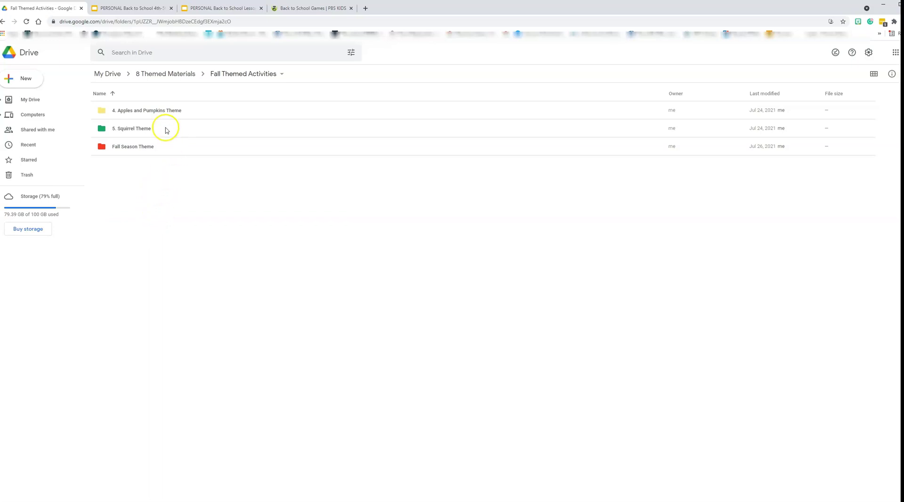
{"action": "left_click", "coordinate": [109, 74]}
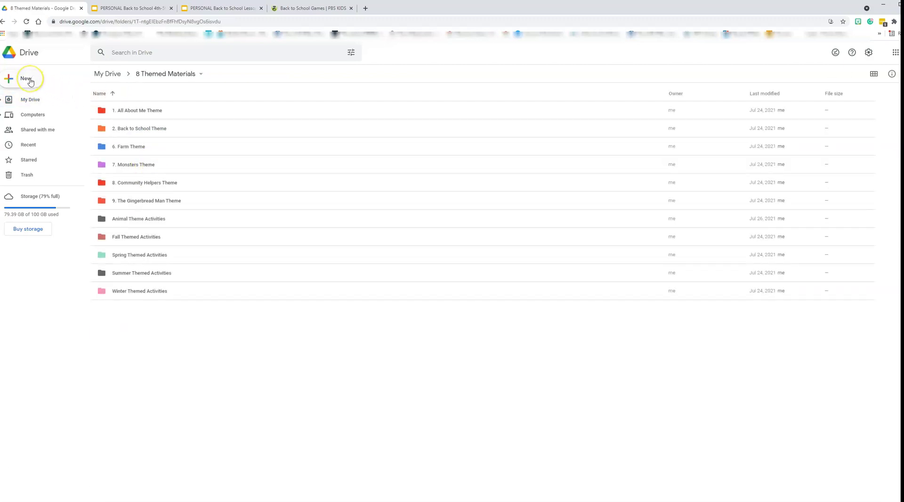
Create a new folder named '10. St. Patrick's Day Theme' in 8 Themed Materials.
{"action": "left_click", "coordinate": [31, 82]}
{"action": "left_click", "coordinate": [30, 82]}
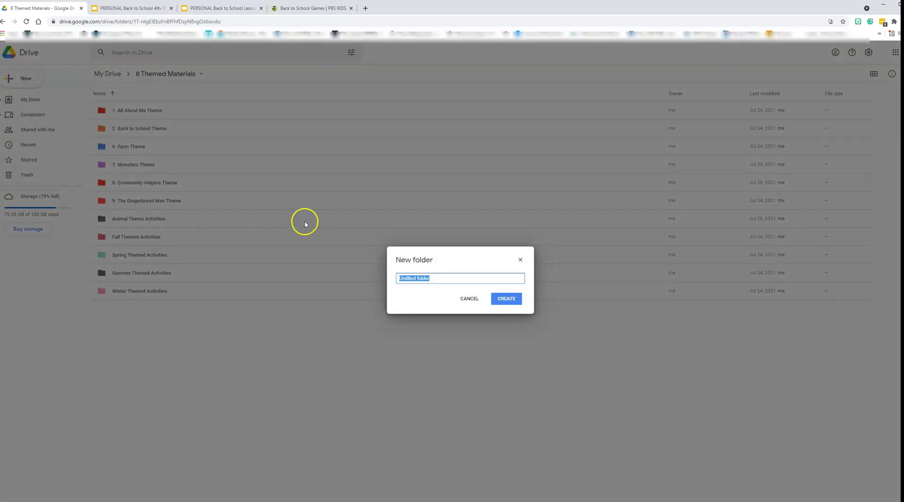
{"action": "type", "text": "10. St. Patrick's Day Theme"}
{"action": "key", "text": "Return"}
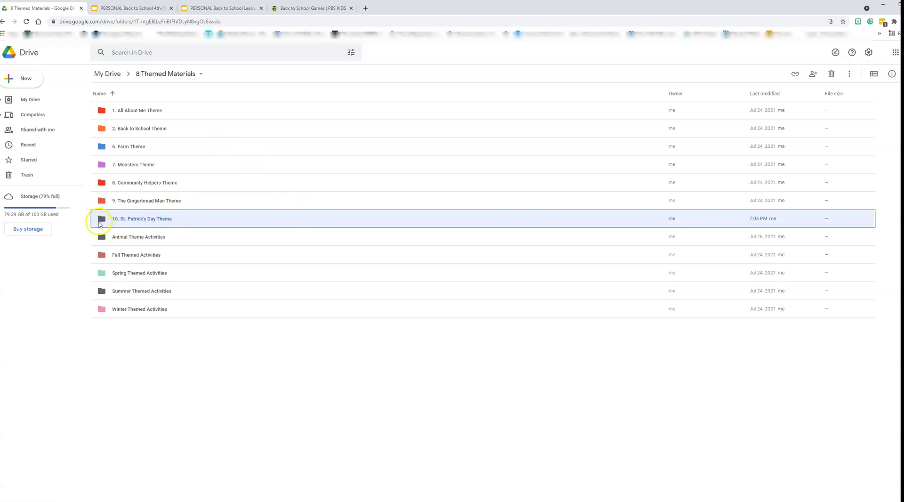
Change the St. Patrick's Day folder's colour to green.
{"action": "right_click", "coordinate": [99, 221]}
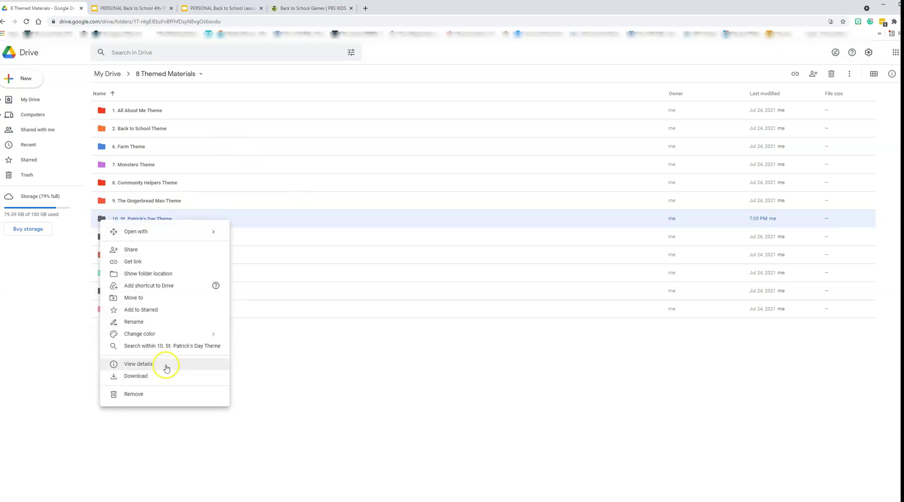
{"action": "mouse_move", "coordinate": [153, 336]}
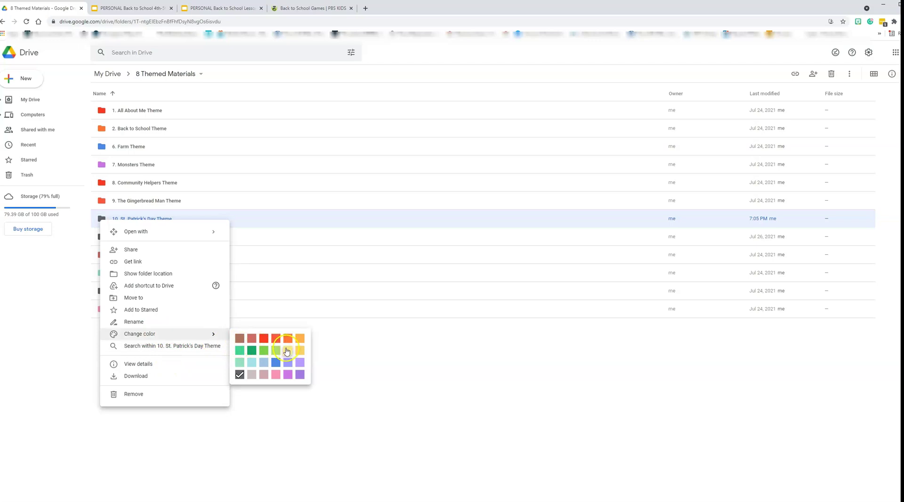
{"action": "left_click", "coordinate": [239, 351]}
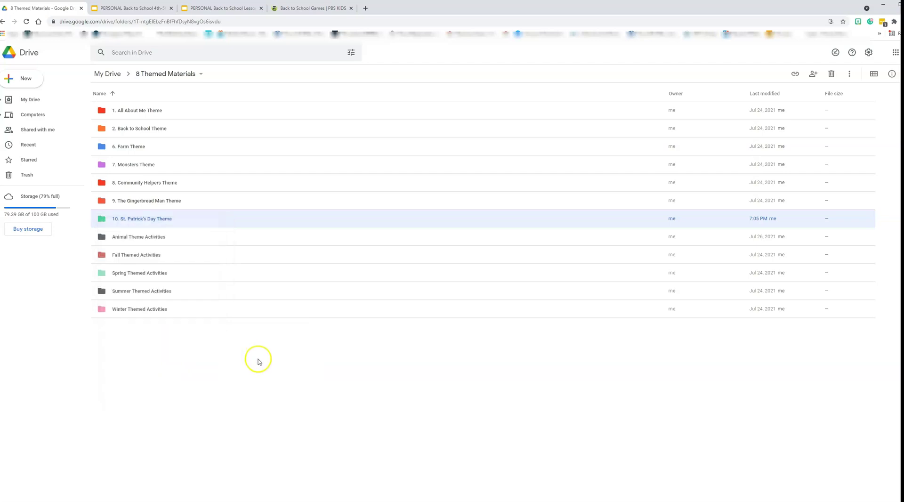
{"action": "left_click", "coordinate": [181, 336]}
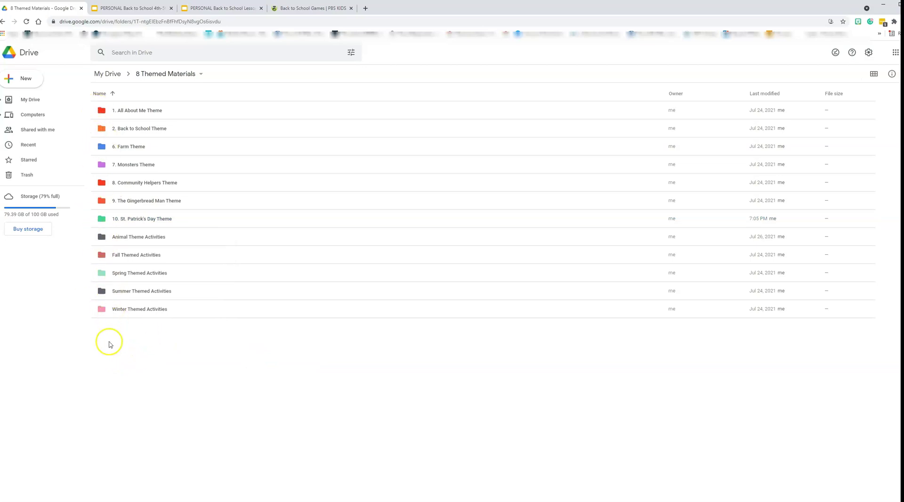
Open 2. Back to School Theme, look inside BTS Prek-1st, then return to the theme folder.
{"action": "double_click", "coordinate": [162, 129]}
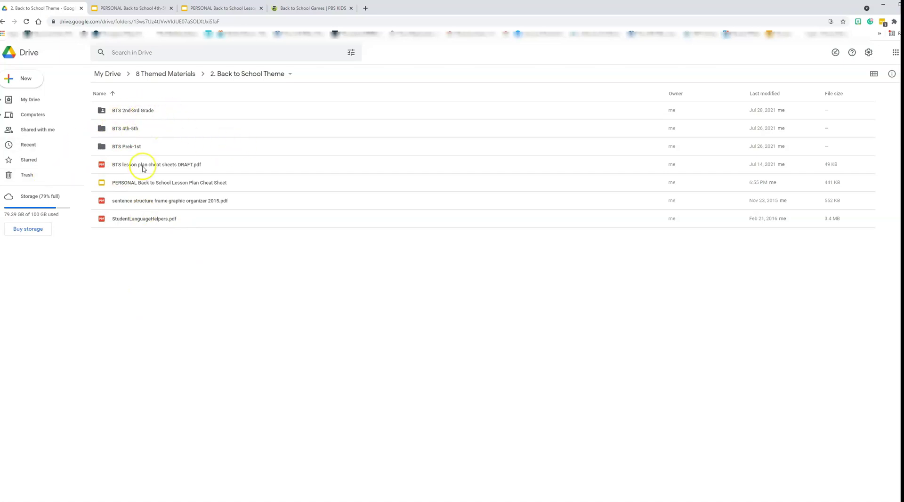
{"action": "double_click", "coordinate": [109, 147]}
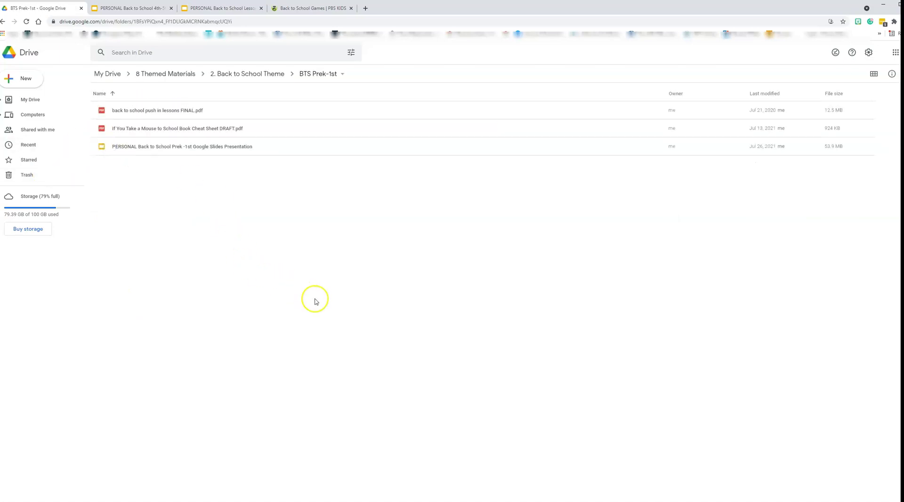
{"action": "left_click", "coordinate": [246, 75]}
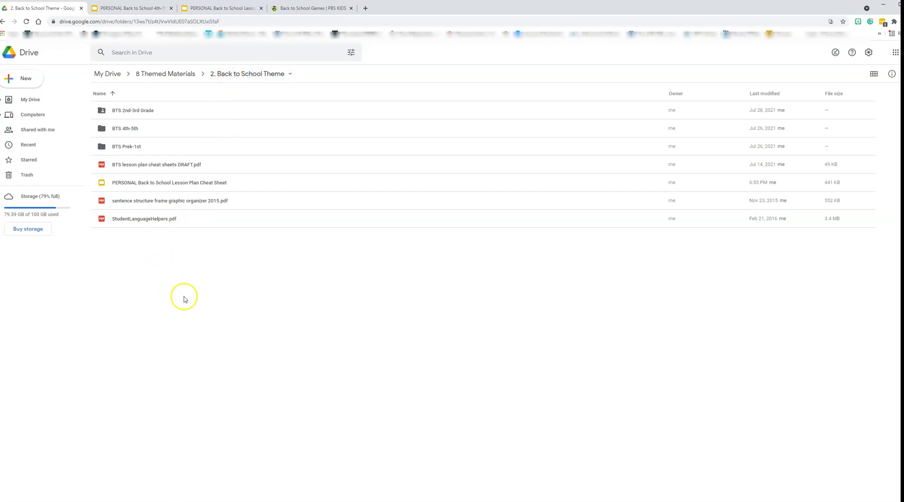
Open the If You Take a Mouse to School video link from the slide and pause its ad.
{"action": "left_click", "coordinate": [206, 11]}
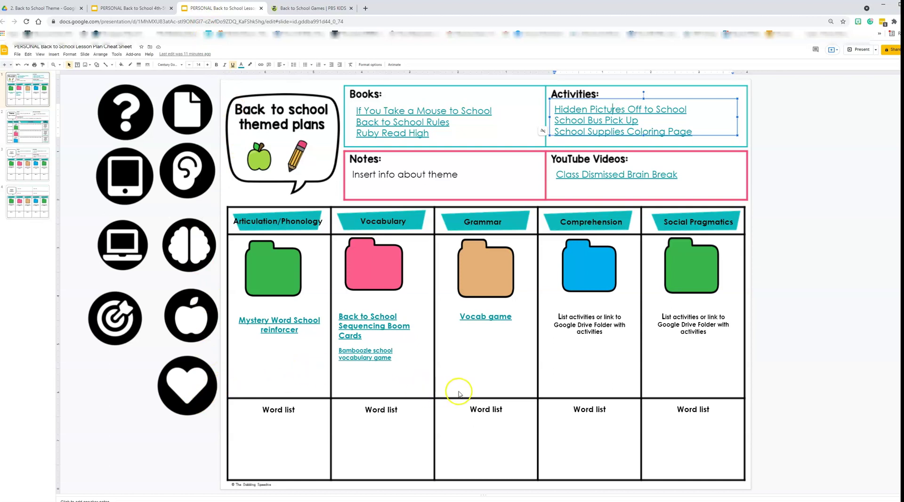
{"action": "left_click", "coordinate": [418, 110]}
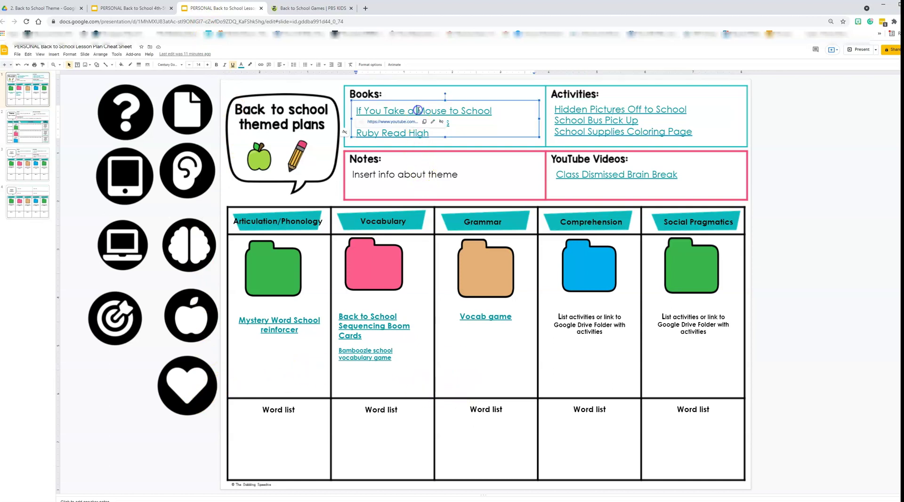
{"action": "left_click", "coordinate": [392, 122]}
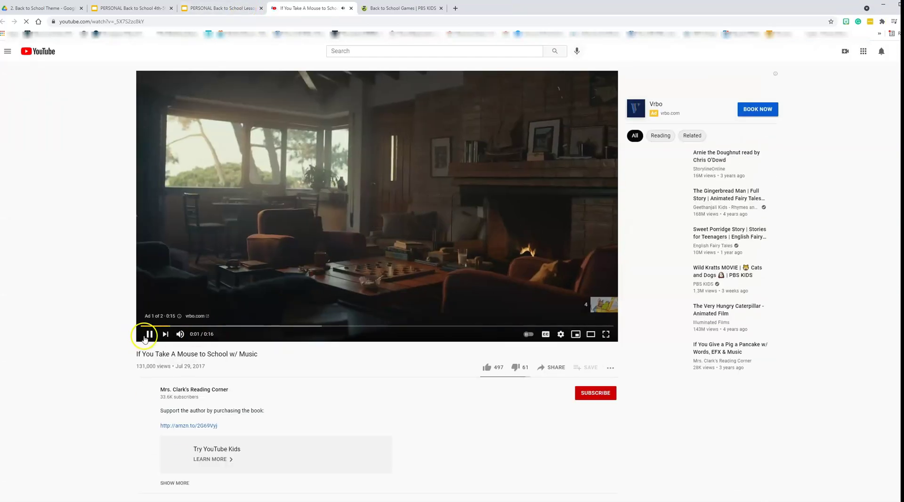
{"action": "left_click", "coordinate": [149, 333]}
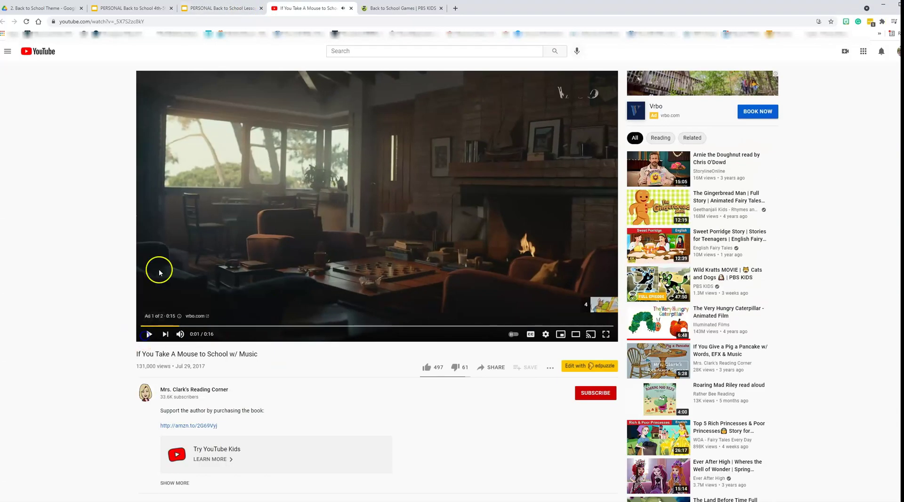
{"action": "left_click", "coordinate": [211, 10]}
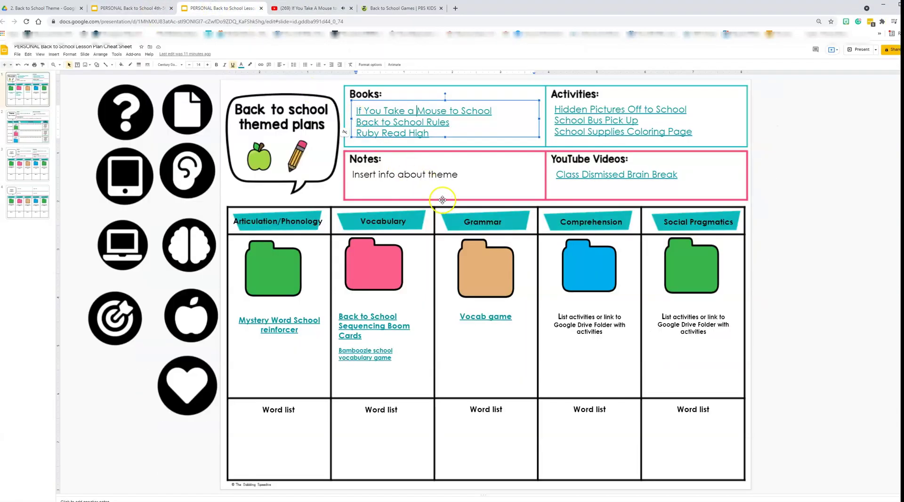
Open the Class Dismissed Brain Break video from the slide and pause it at the start.
{"action": "left_click", "coordinate": [309, 8]}
{"action": "left_click", "coordinate": [235, 10]}
{"action": "left_click", "coordinate": [590, 175]}
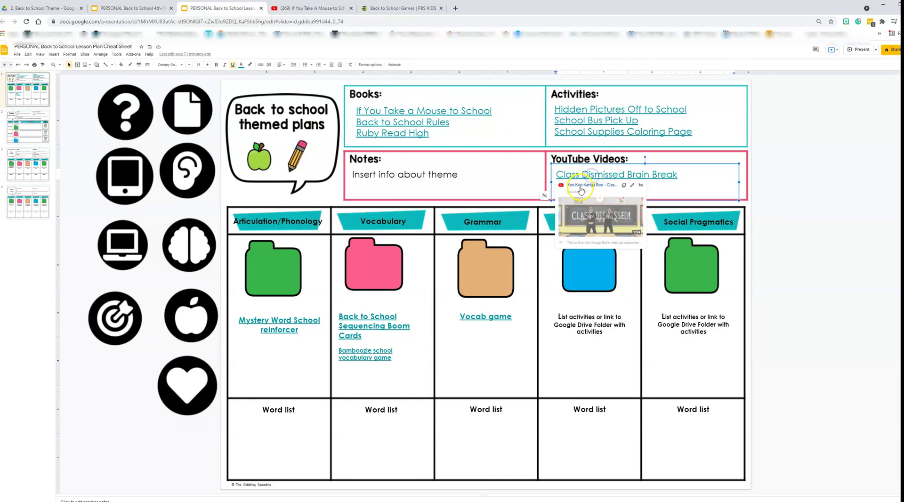
{"action": "left_click", "coordinate": [581, 188]}
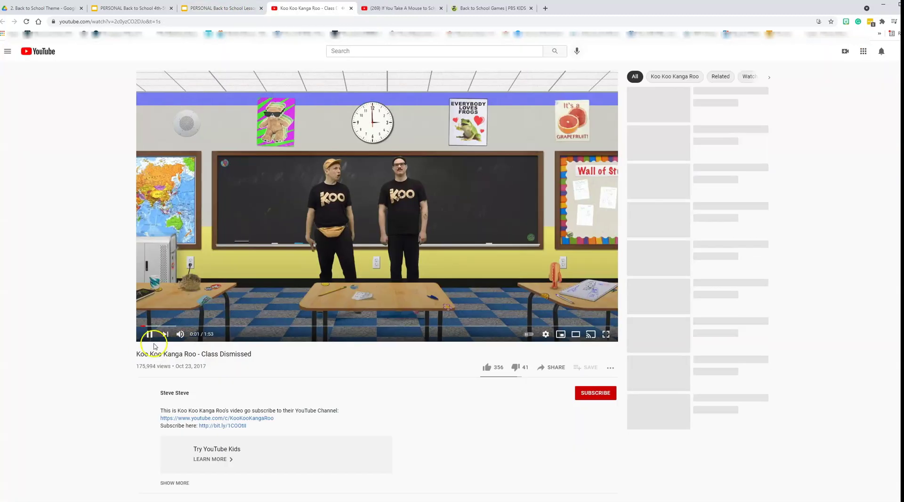
{"action": "left_click", "coordinate": [148, 334]}
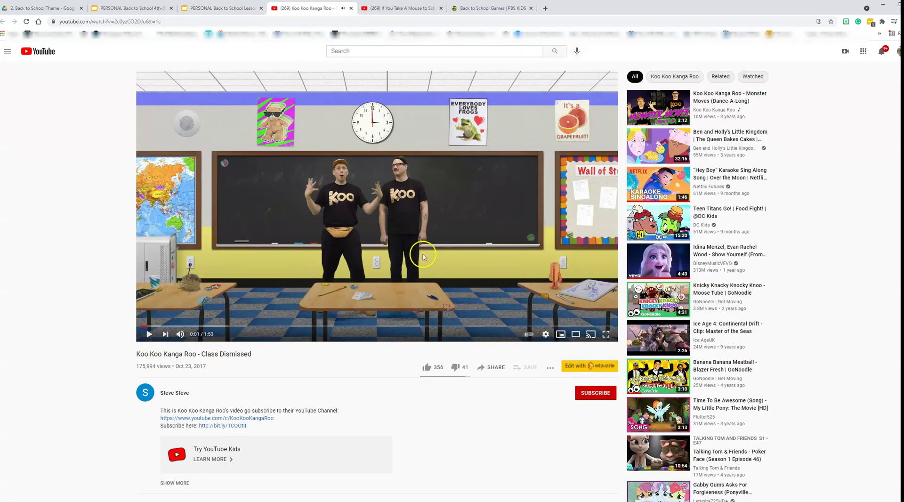
Switch back to the lesson plan cheat sheet slides.
{"action": "left_click", "coordinate": [220, 9]}
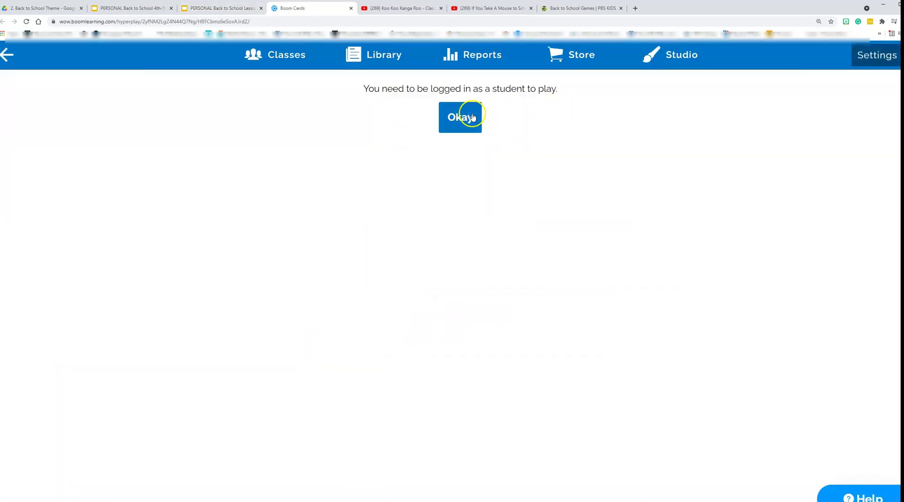
Follow the Vocab game link to Baamboozle's The School game, copy its URL, and return to the slides.
{"action": "left_click", "coordinate": [227, 10]}
{"action": "left_click", "coordinate": [281, 321]}
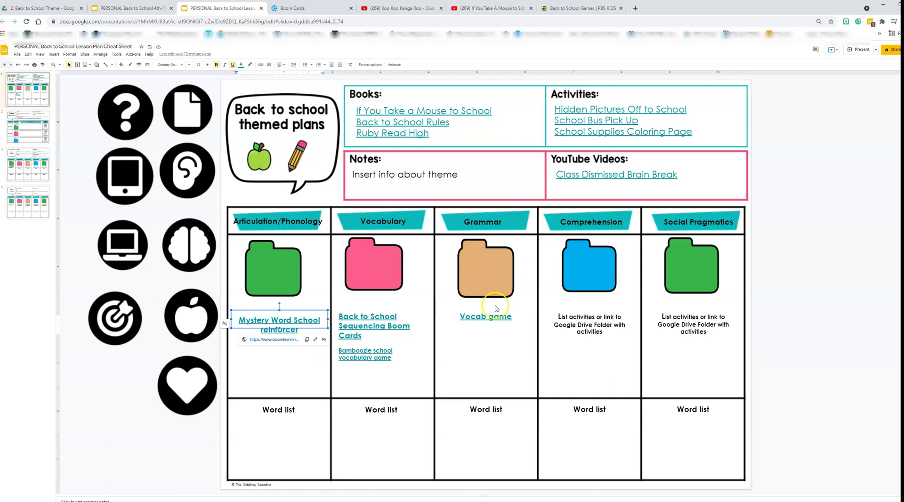
{"action": "left_click", "coordinate": [486, 316]}
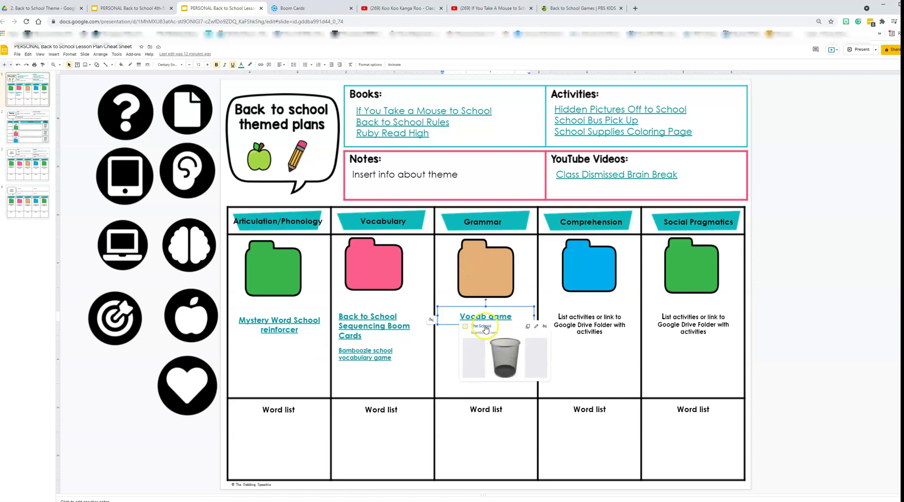
{"action": "left_click", "coordinate": [486, 327]}
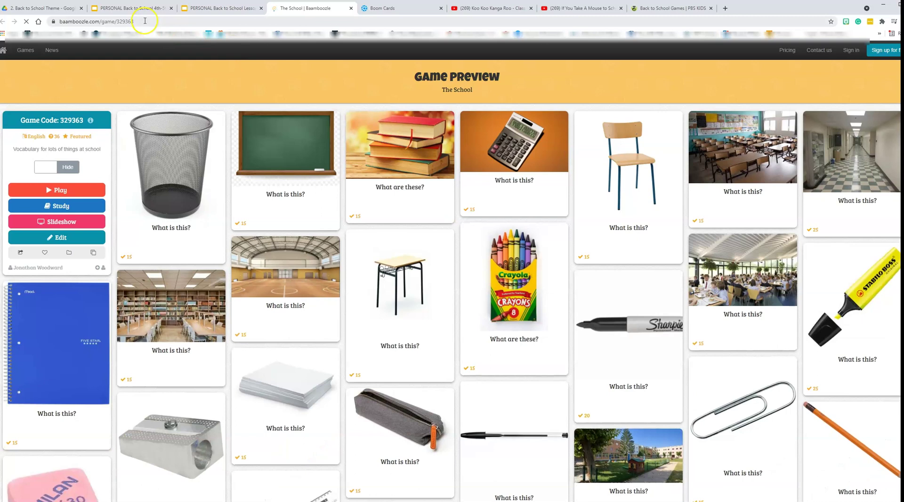
{"action": "left_click", "coordinate": [144, 21]}
{"action": "key", "text": "ctrl+c"}
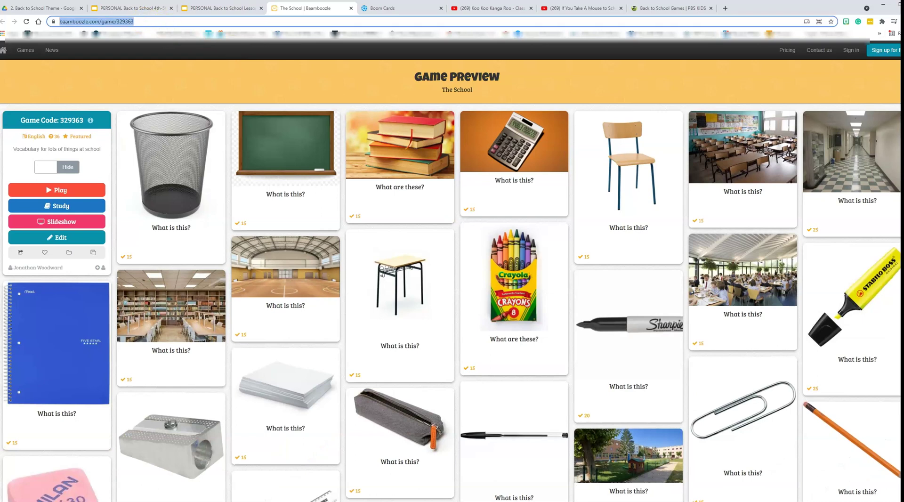
{"action": "left_click", "coordinate": [230, 7]}
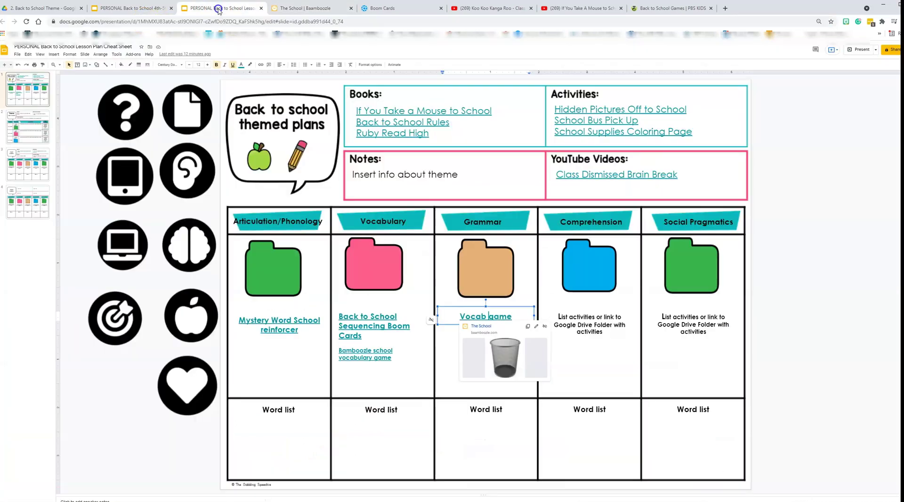
Link the Vocab game text to baamboozle.com/game/329363, then return to the Back to School Theme folder.
{"action": "left_click", "coordinate": [54, 54]}
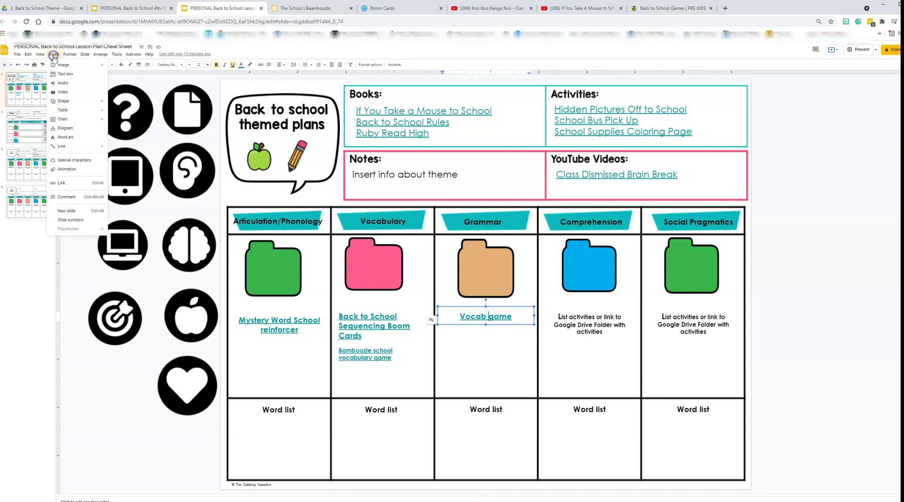
{"action": "left_click", "coordinate": [65, 187]}
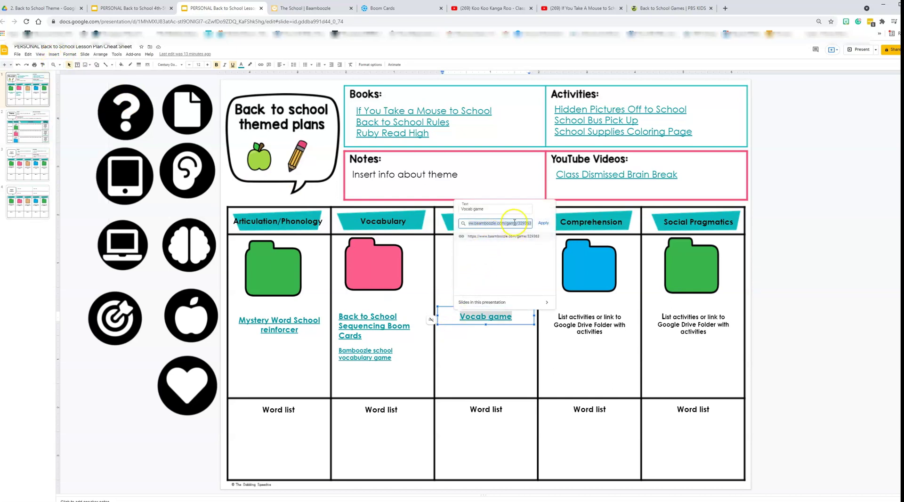
{"action": "key", "text": "ctrl+v"}
{"action": "left_click", "coordinate": [544, 223]}
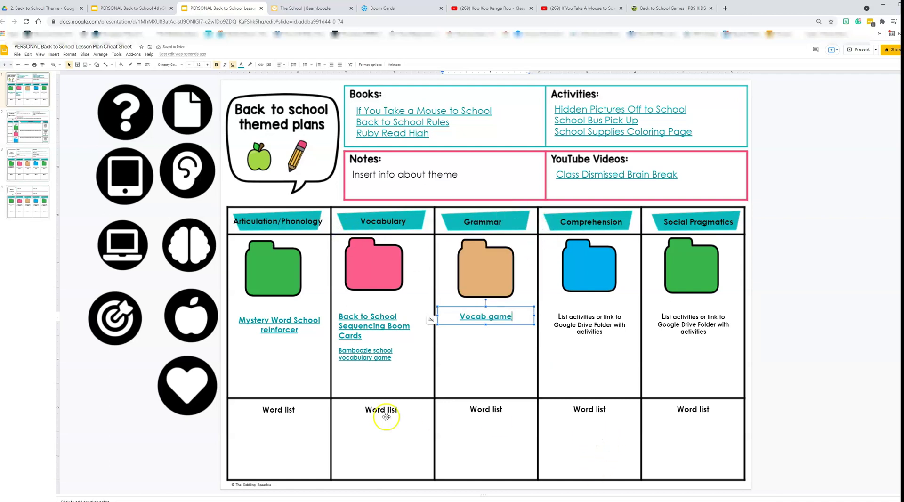
{"action": "left_click", "coordinate": [295, 409]}
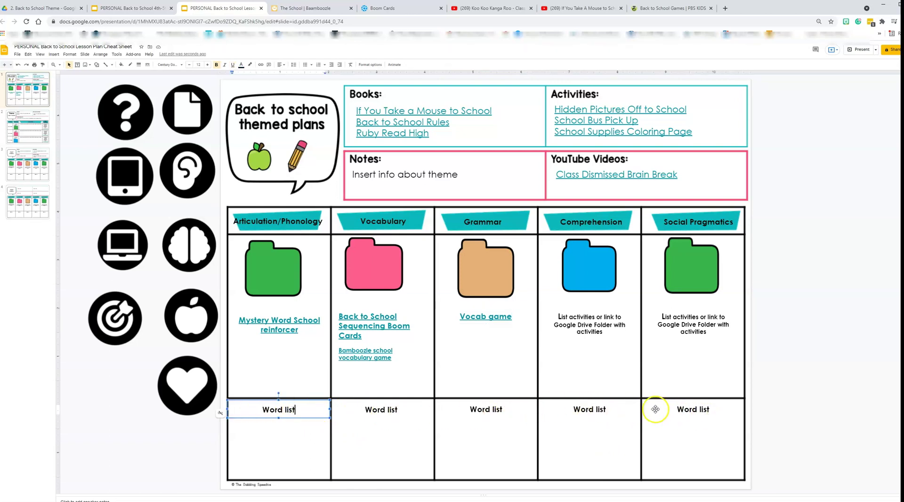
{"action": "left_click", "coordinate": [45, 11]}
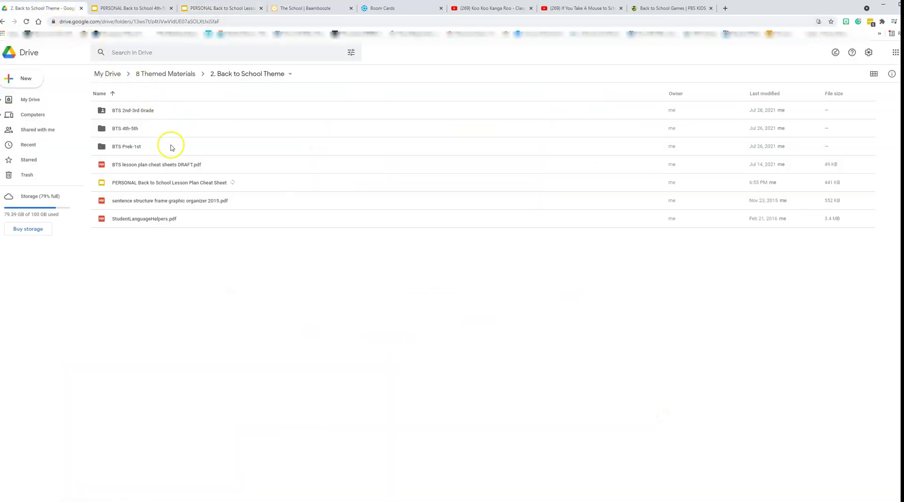
Set the BTS 4th-5th folder to share as Editor with anyone who has the link.
{"action": "left_click", "coordinate": [137, 111]}
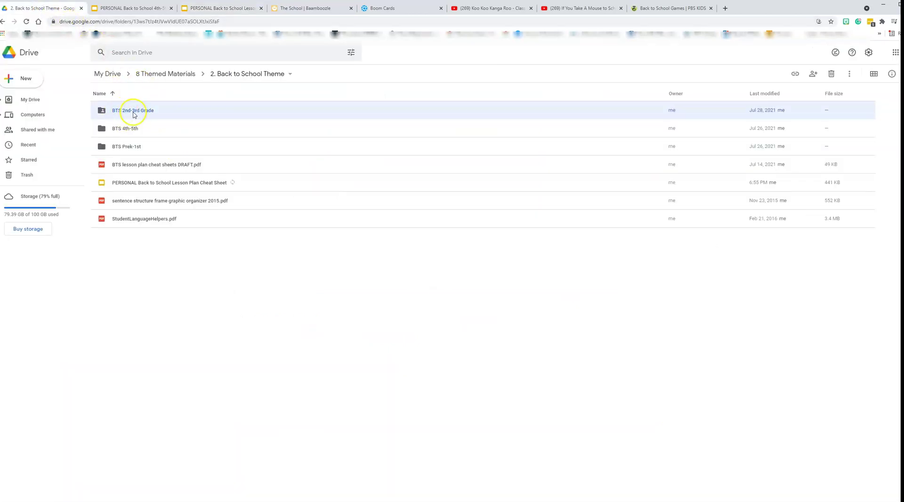
{"action": "left_click", "coordinate": [125, 128]}
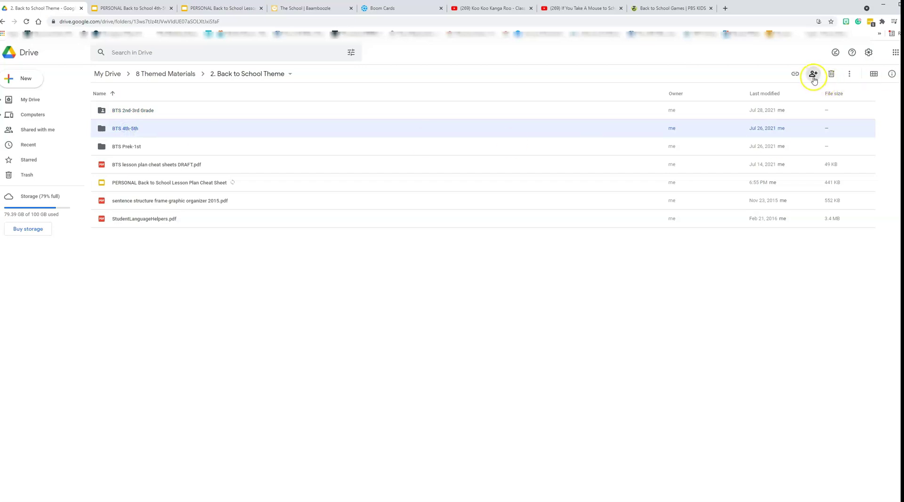
{"action": "left_click", "coordinate": [796, 75]}
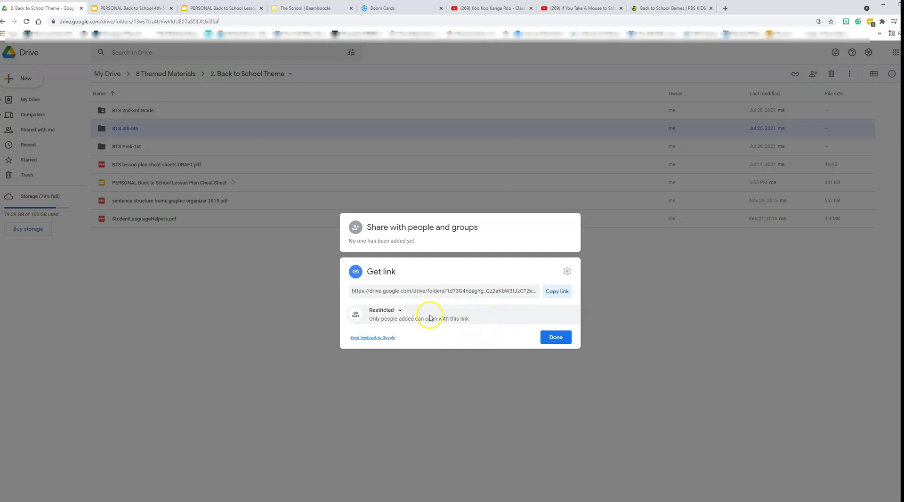
{"action": "left_click", "coordinate": [396, 313]}
{"action": "left_click", "coordinate": [410, 345]}
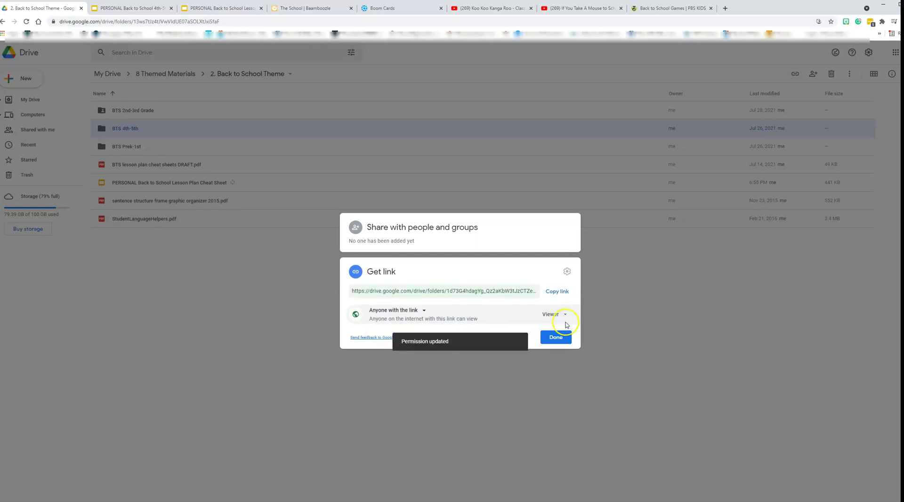
{"action": "left_click", "coordinate": [566, 317]}
{"action": "left_click", "coordinate": [567, 366]}
{"action": "left_click", "coordinate": [555, 340]}
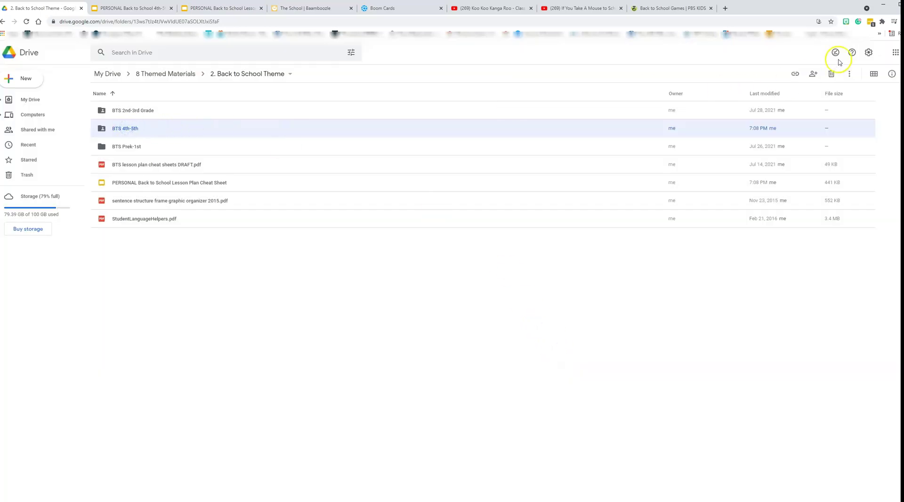
Copy the BTS 4th-5th folder's sharing link and return to the slides.
{"action": "left_click", "coordinate": [794, 74]}
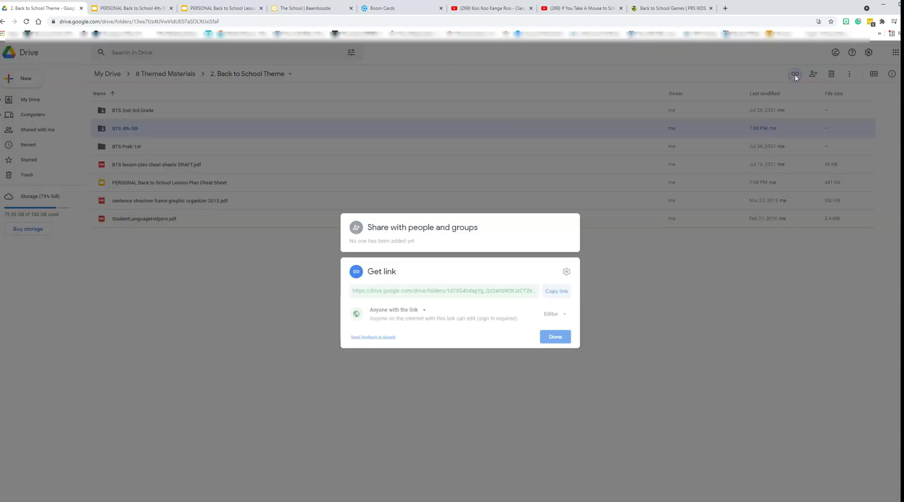
{"action": "left_click", "coordinate": [557, 291]}
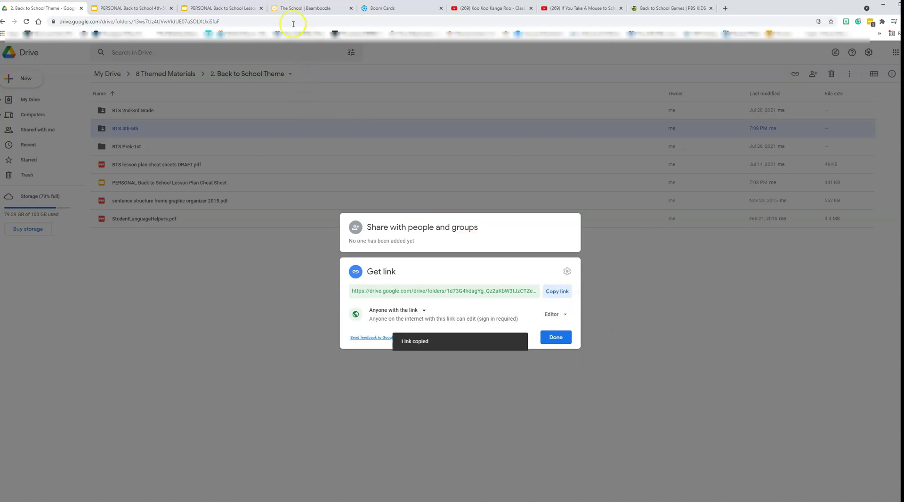
{"action": "left_click", "coordinate": [229, 9]}
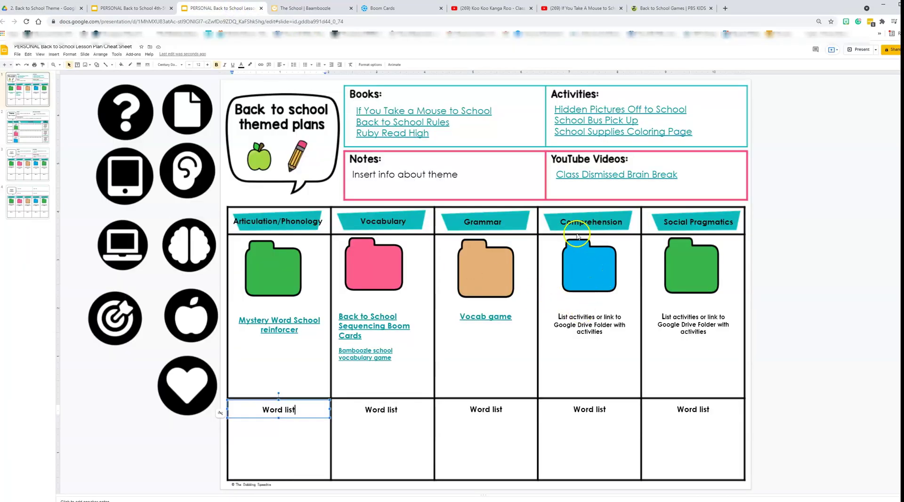
Replace the fourth column header Comprehension with Older Language Activities.
{"action": "left_click", "coordinate": [564, 222]}
{"action": "left_click_drag", "start_coordinate": [562, 222], "coordinate": [625, 225]}
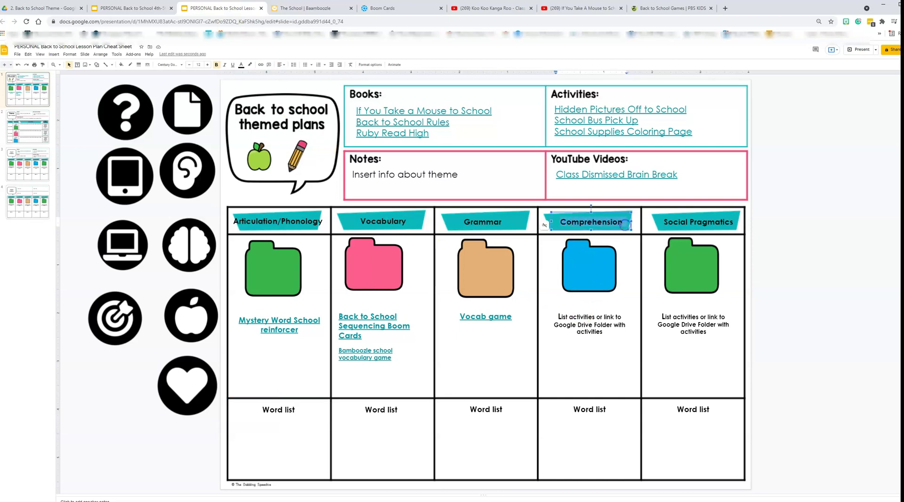
{"action": "type", "text": "old"}
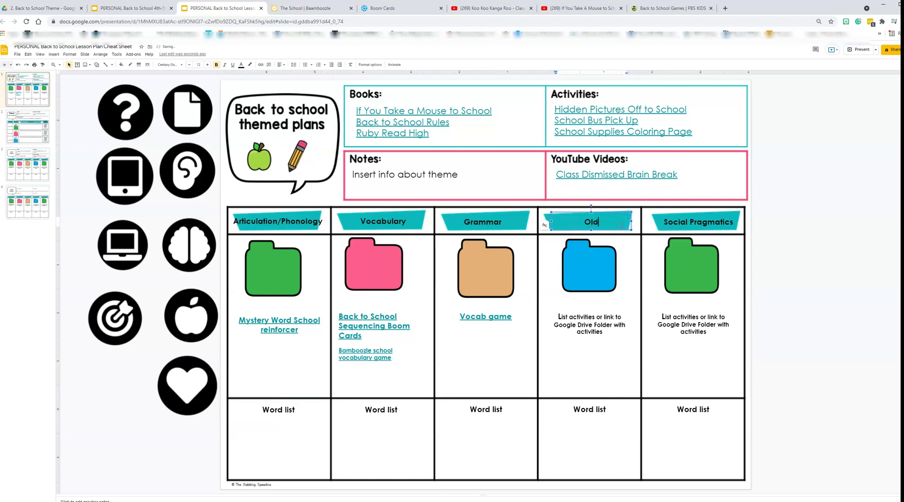
{"action": "type", "text": "er Language Activities"}
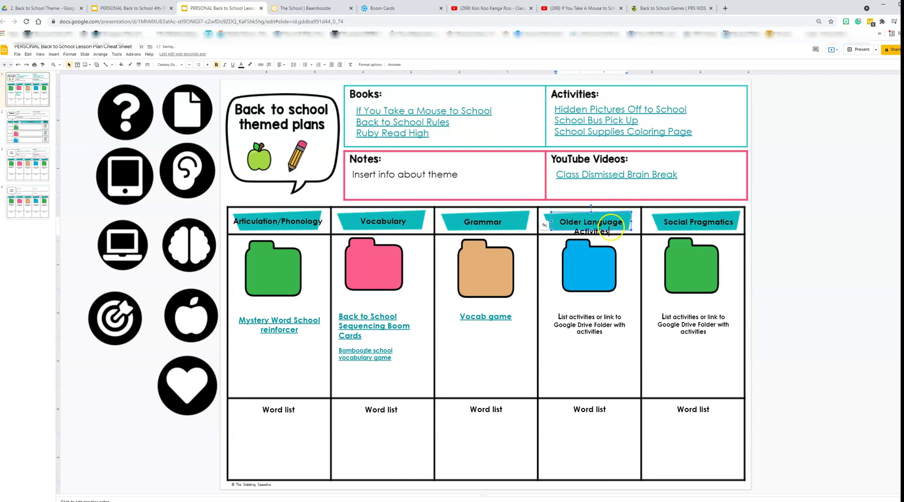
{"action": "left_click", "coordinate": [605, 264]}
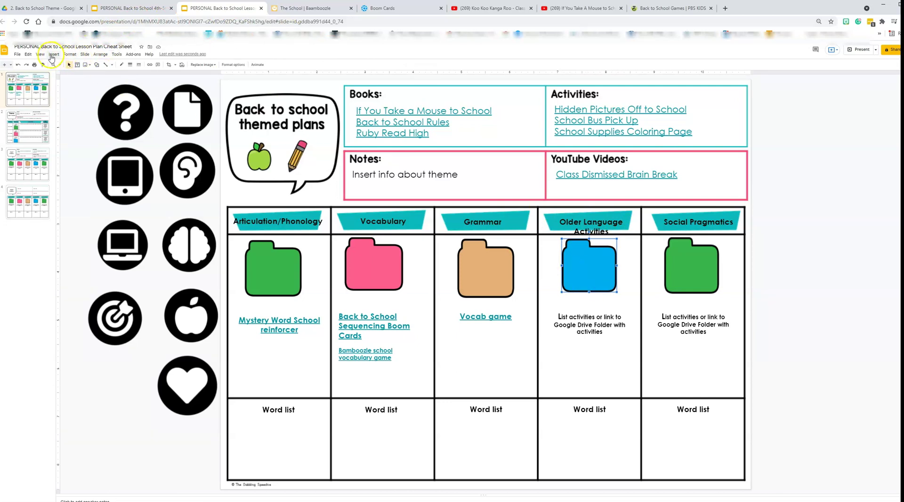
Link the blue folder image to the BTS 4th-5th Drive folder URL and nudge it into place.
{"action": "left_click", "coordinate": [53, 55]}
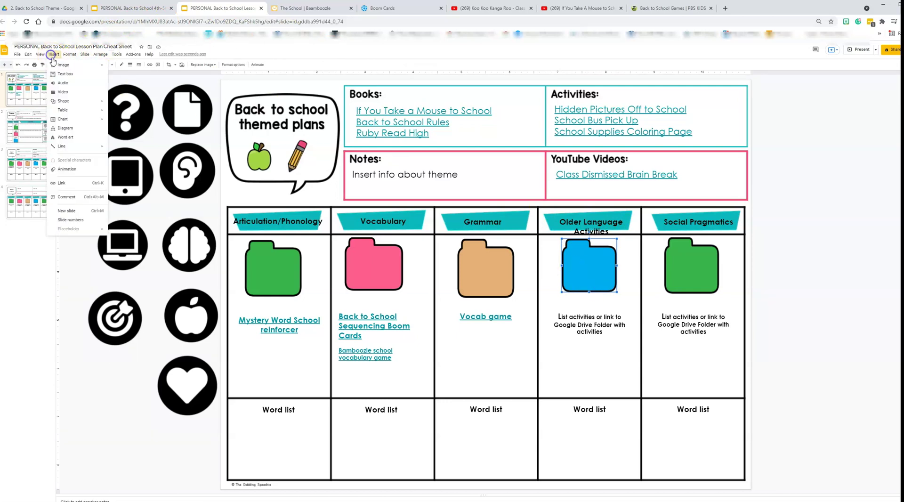
{"action": "left_click", "coordinate": [74, 186]}
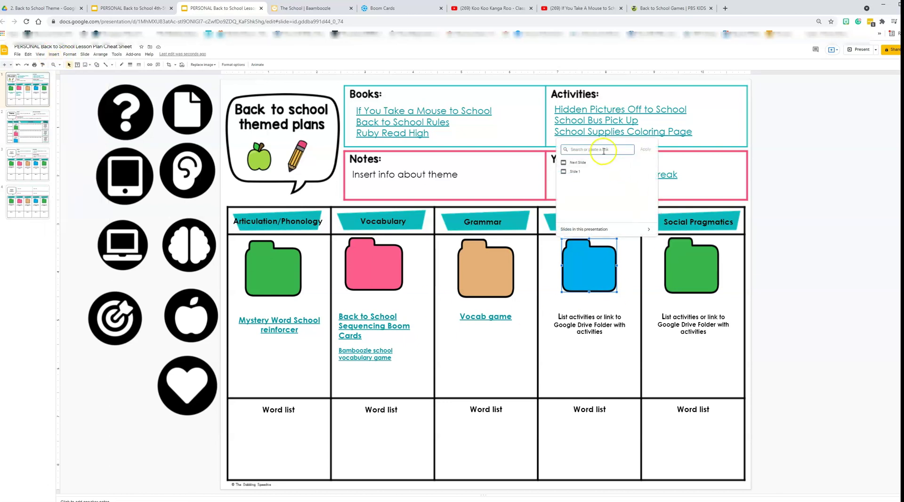
{"action": "key", "text": "ctrl+v"}
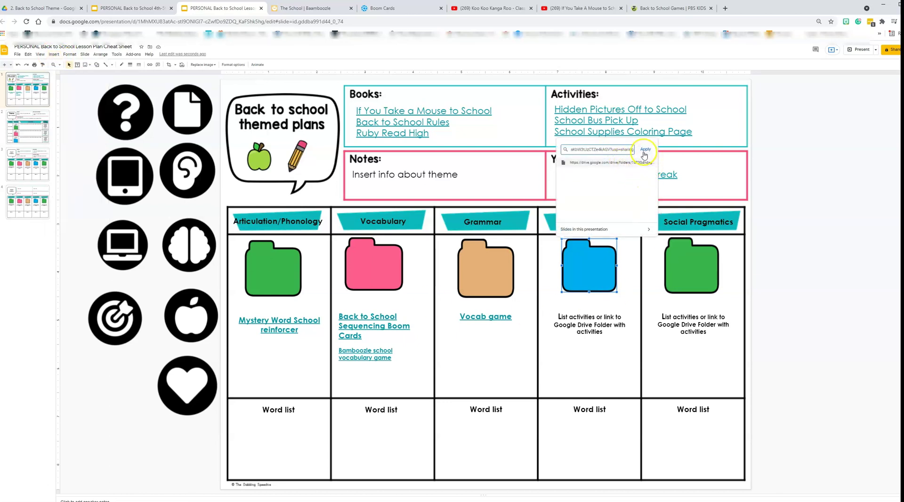
{"action": "left_click", "coordinate": [646, 149]}
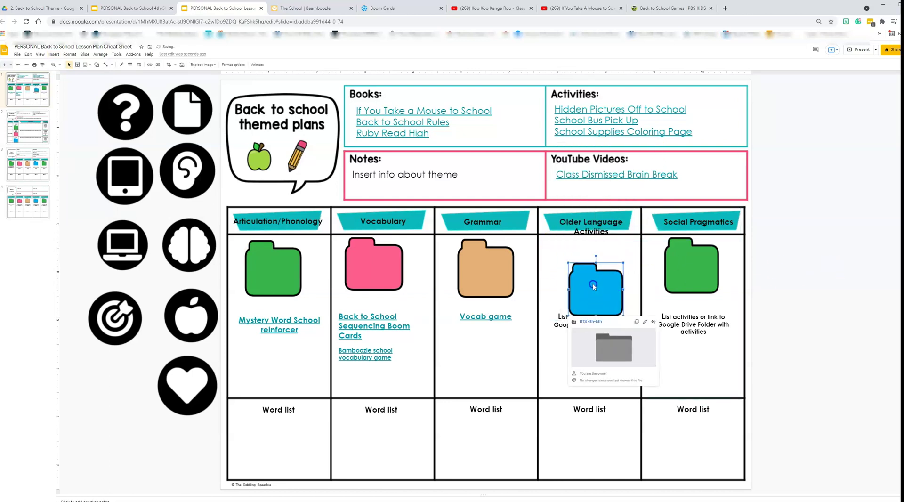
{"action": "left_click_drag", "start_coordinate": [596, 275], "coordinate": [594, 276]}
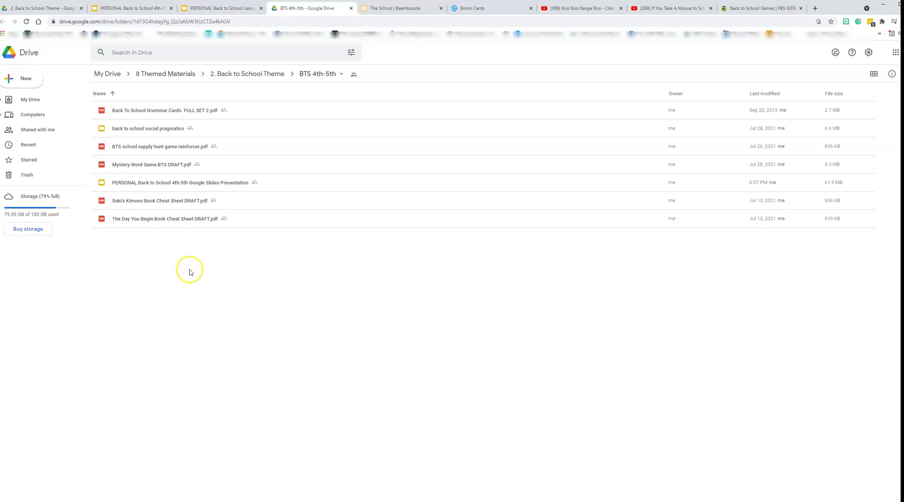
In the lesson-plan slides, follow the blue folder's link to the BTS 4th-5th Drive folder.
{"action": "left_click", "coordinate": [227, 8]}
{"action": "left_click", "coordinate": [585, 287]}
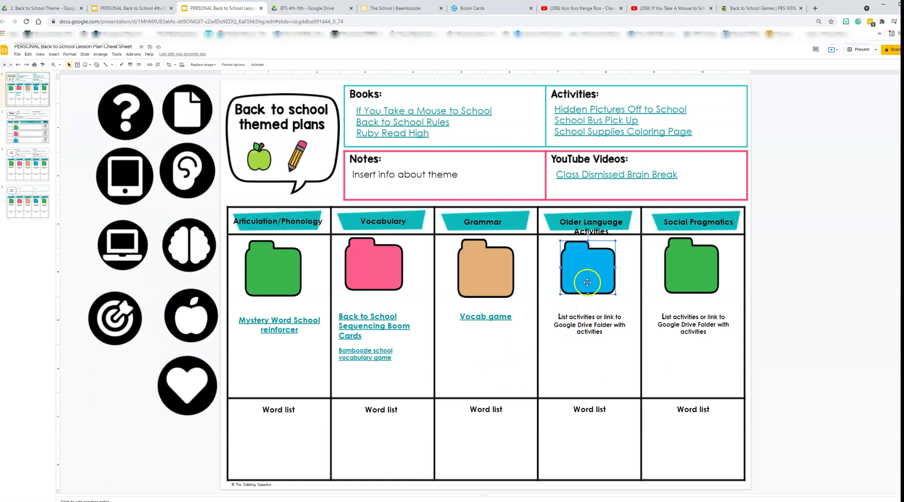
{"action": "left_click", "coordinate": [582, 331]}
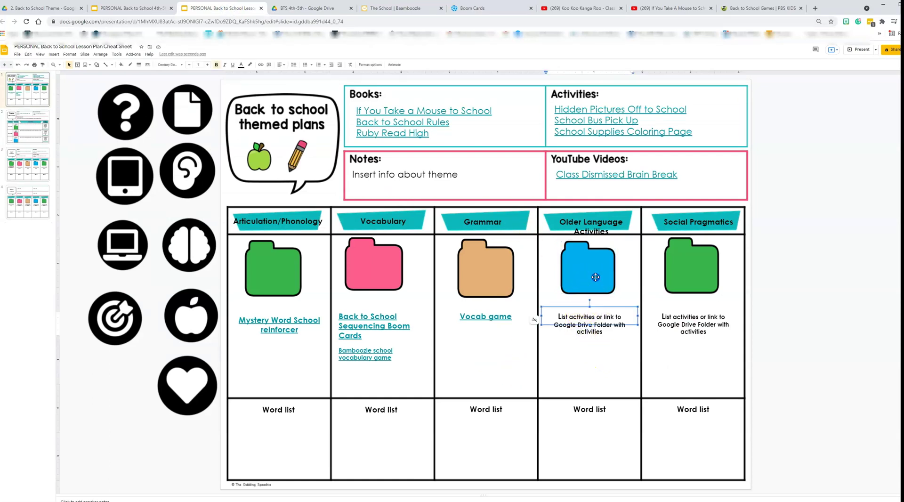
{"action": "left_click", "coordinate": [587, 282]}
{"action": "left_click", "coordinate": [593, 304]}
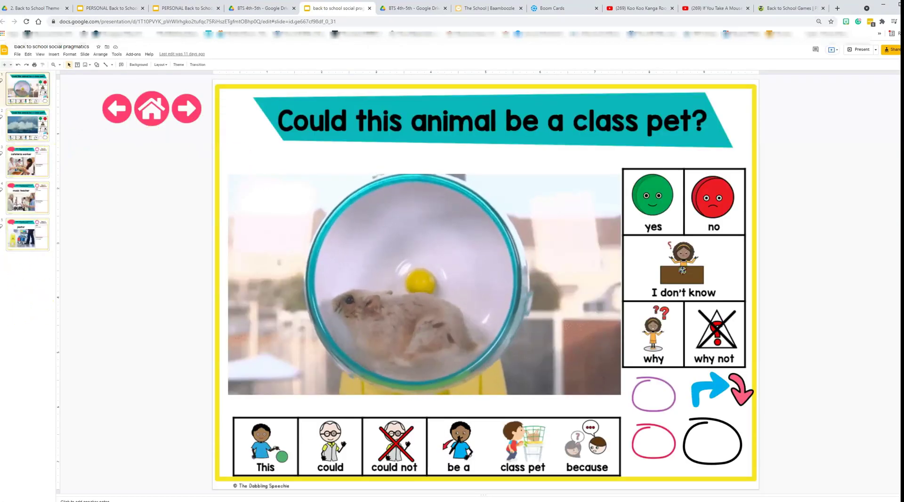
Close the social pragmatics presentation and open the pink folder's BTS 2nd-3rd Grade link.
{"action": "left_click", "coordinate": [370, 8]}
{"action": "left_click", "coordinate": [162, 8]}
{"action": "left_click", "coordinate": [354, 266]}
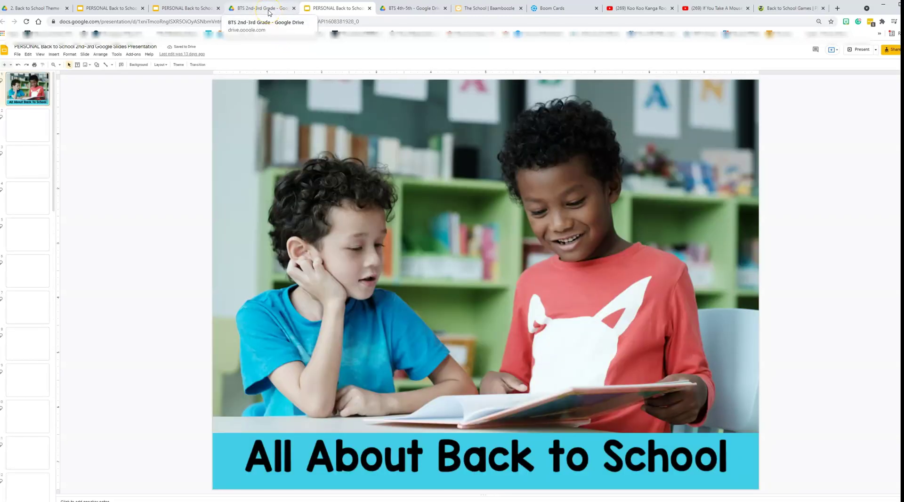
Preview the If You Take a Mouse to School PDF in the BTS 2nd-3rd Grade folder.
{"action": "left_click", "coordinate": [269, 10]}
{"action": "double_click", "coordinate": [191, 147]}
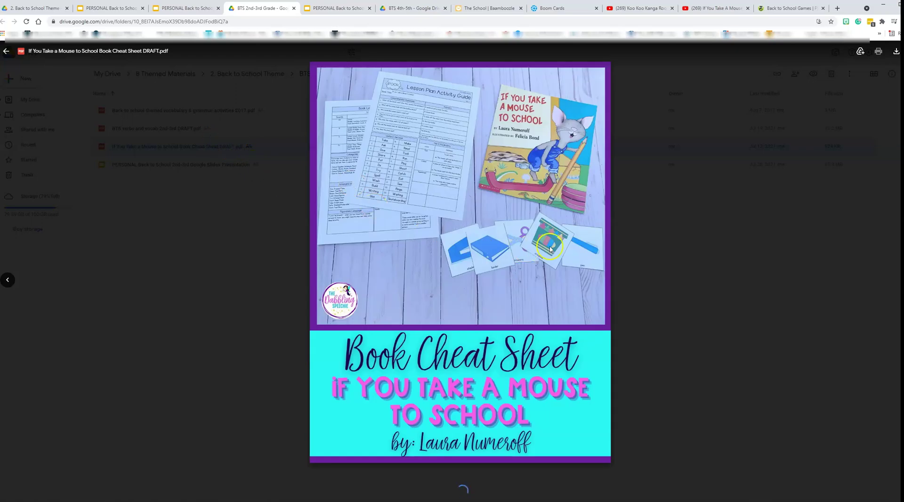
{"action": "scroll", "coordinate": [654, 247], "scroll_direction": "down", "scroll_amount": 10}
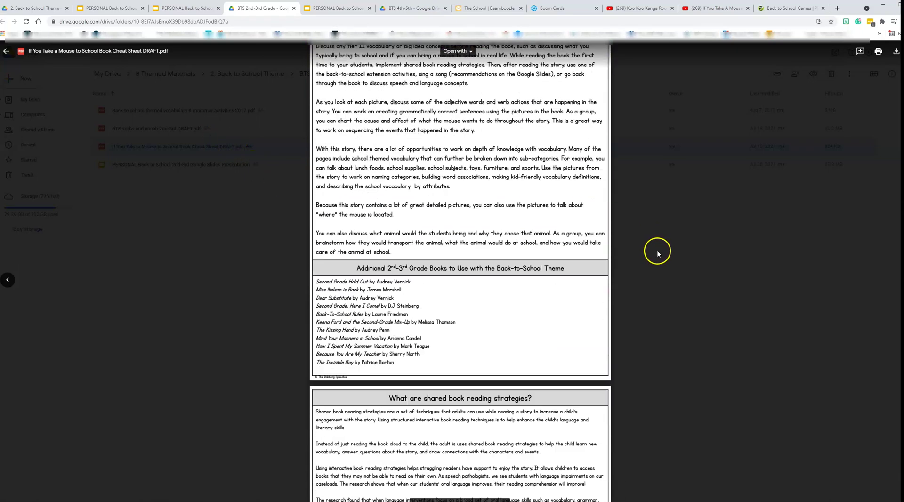
{"action": "scroll", "coordinate": [657, 251], "scroll_direction": "down", "scroll_amount": 15}
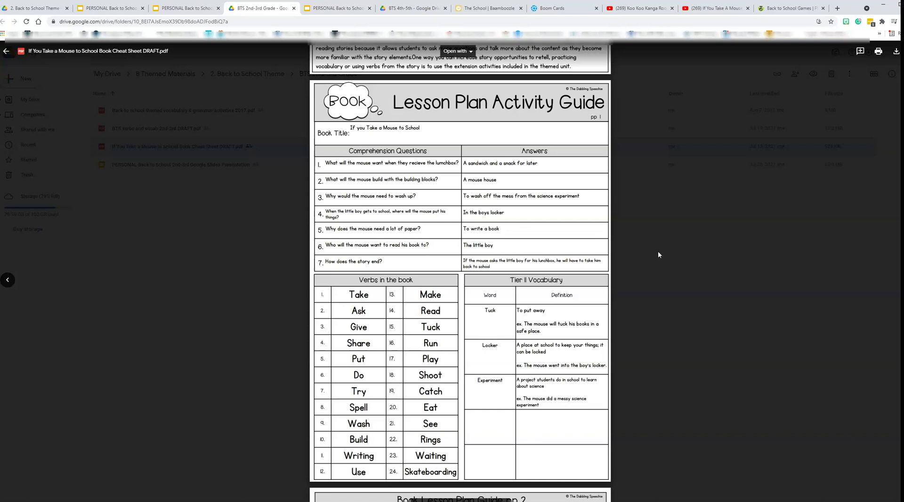
{"action": "scroll", "coordinate": [657, 250], "scroll_direction": "down", "scroll_amount": 3}
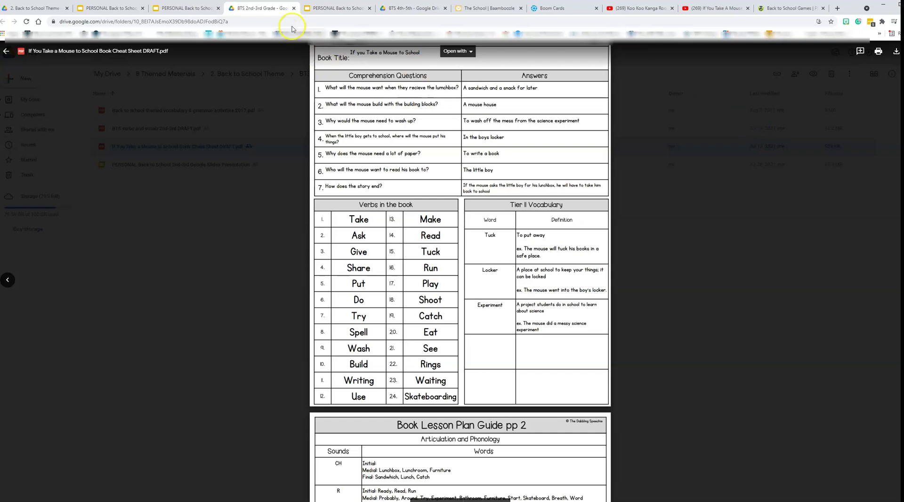
Close the BTS 2nd-3rd Grade folder and extra presentation tabs to reach the Off to School game.
{"action": "left_click", "coordinate": [291, 8]}
{"action": "left_click", "coordinate": [291, 8]}
{"action": "left_click", "coordinate": [186, 8]}
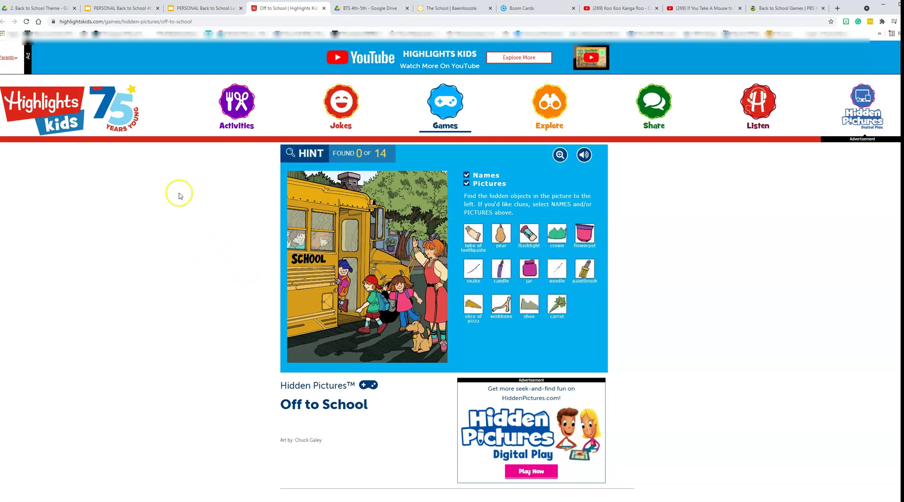
Close the Highlights Kids Off to School tab to return to the cheat sheet.
{"action": "left_click", "coordinate": [323, 9]}
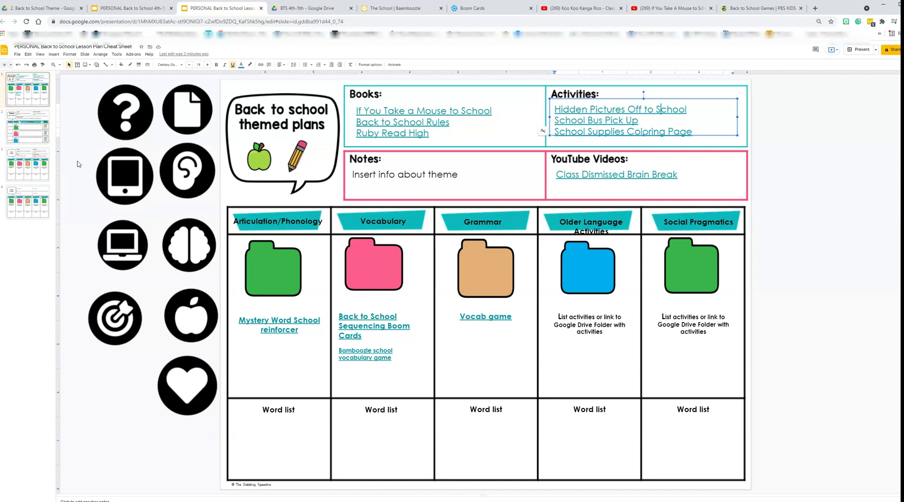
{"action": "left_click", "coordinate": [39, 140]}
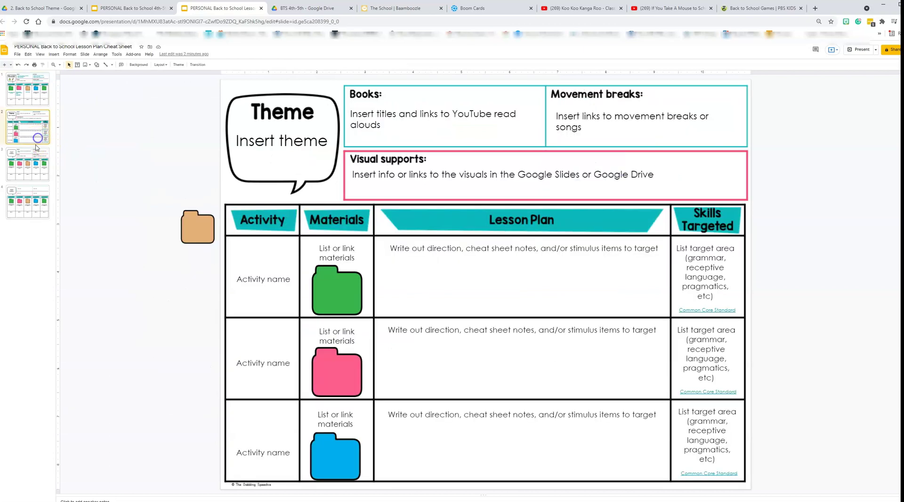
{"action": "left_click", "coordinate": [34, 174]}
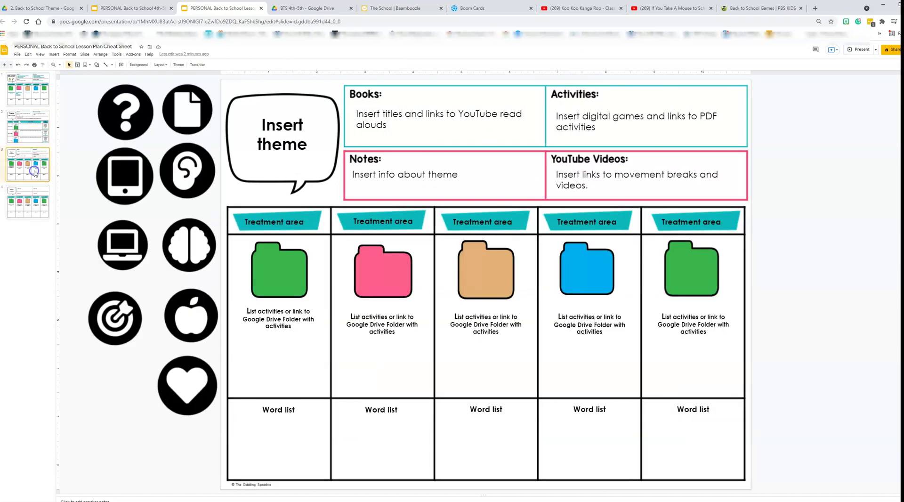
{"action": "left_click", "coordinate": [30, 209]}
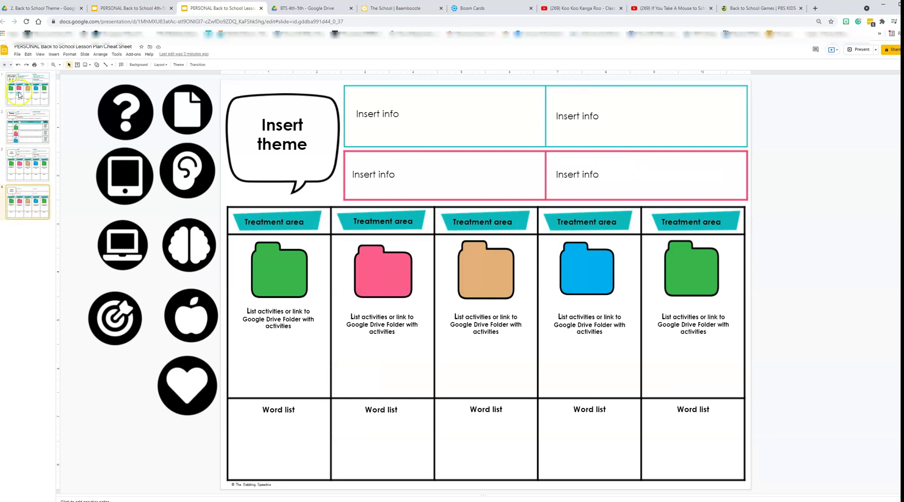
{"action": "left_click", "coordinate": [19, 94]}
{"action": "left_click", "coordinate": [31, 129]}
{"action": "left_click", "coordinate": [36, 173]}
{"action": "left_click", "coordinate": [38, 211]}
{"action": "left_click", "coordinate": [82, 226]}
{"action": "left_click", "coordinate": [39, 90]}
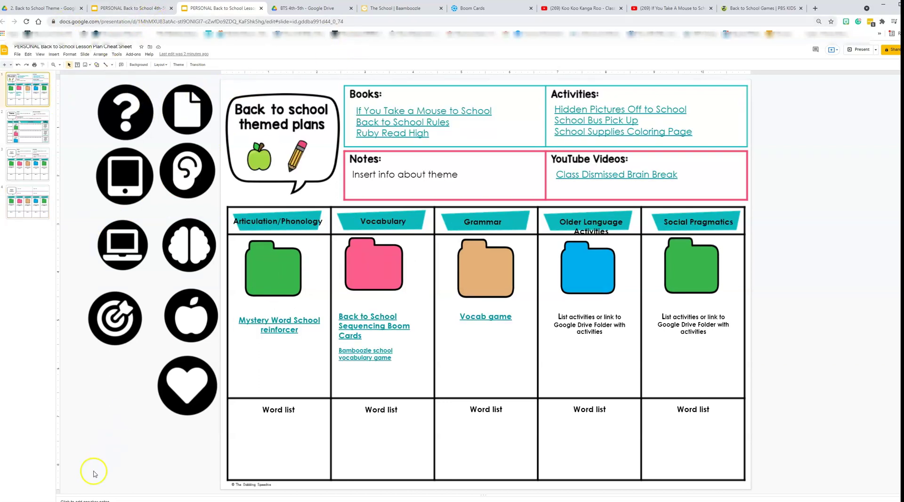